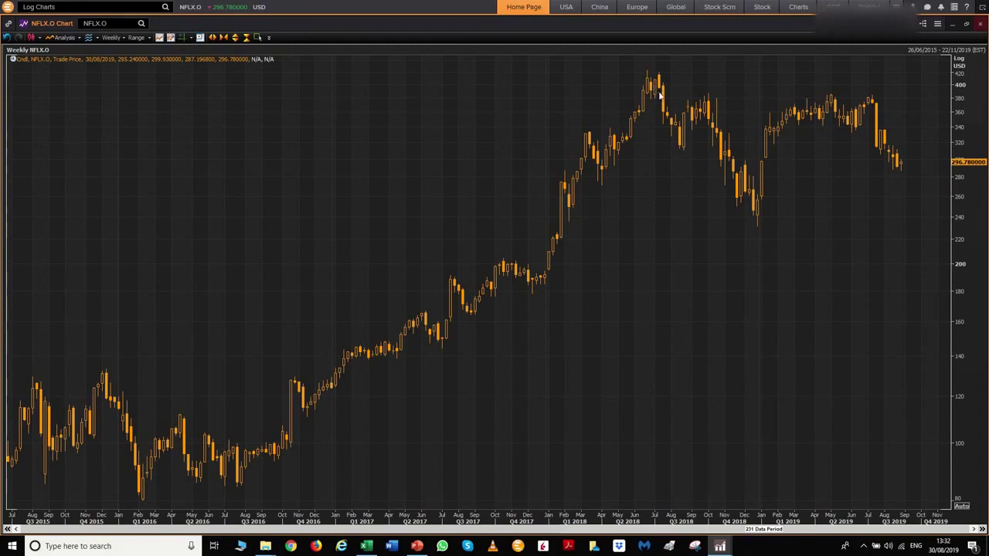
Step: Fit the weekly NFLX.O chart to its best display range and turn on the crosshair cursor
click(147, 39)
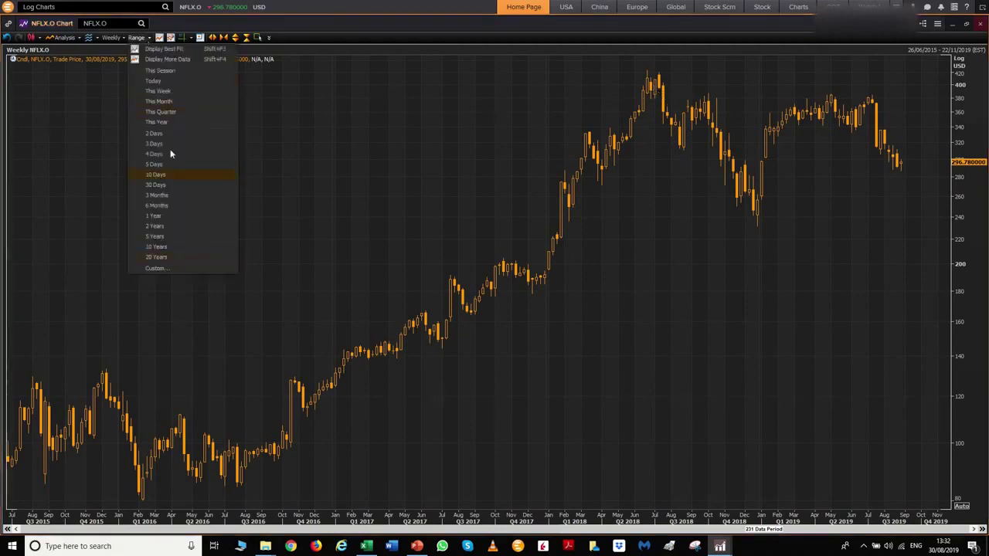
click(112, 37)
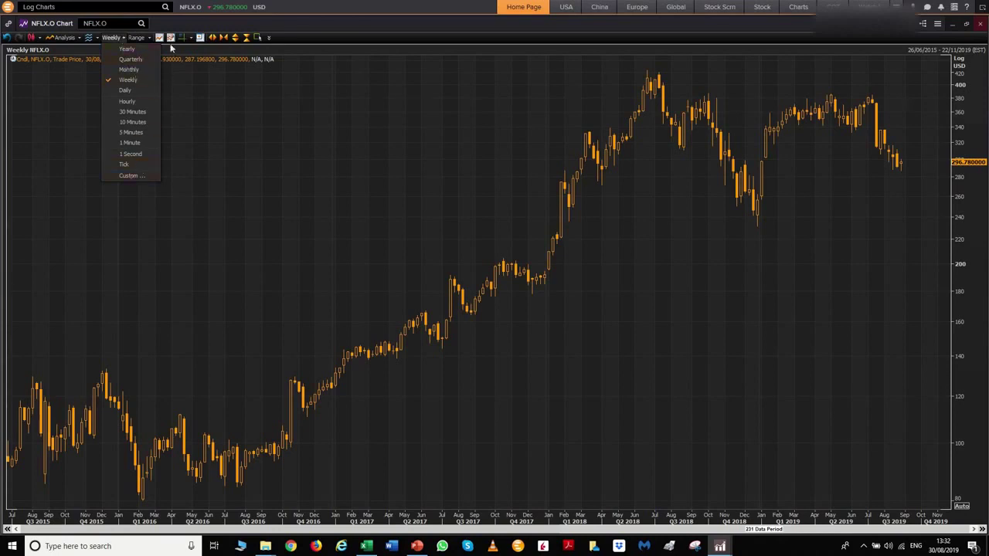
click(161, 40)
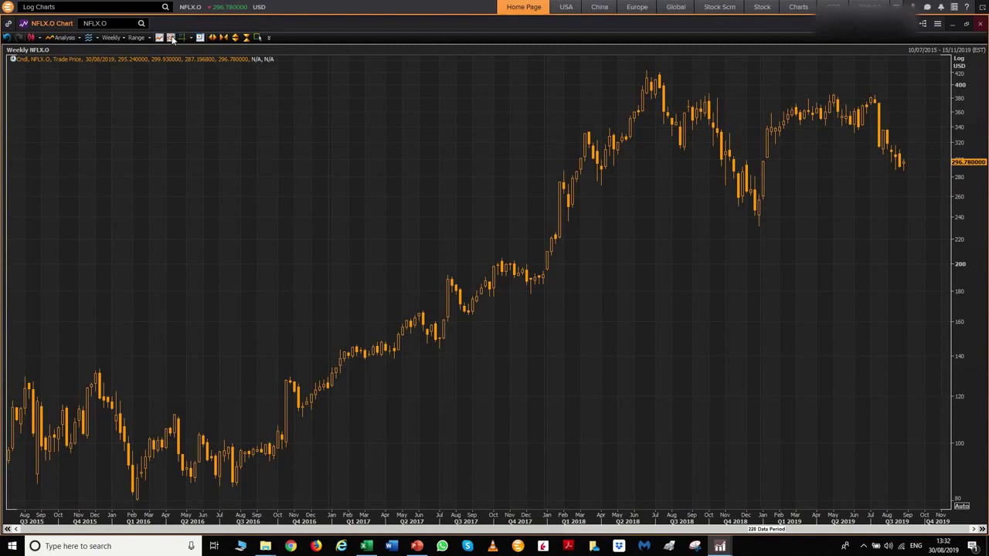
click(183, 38)
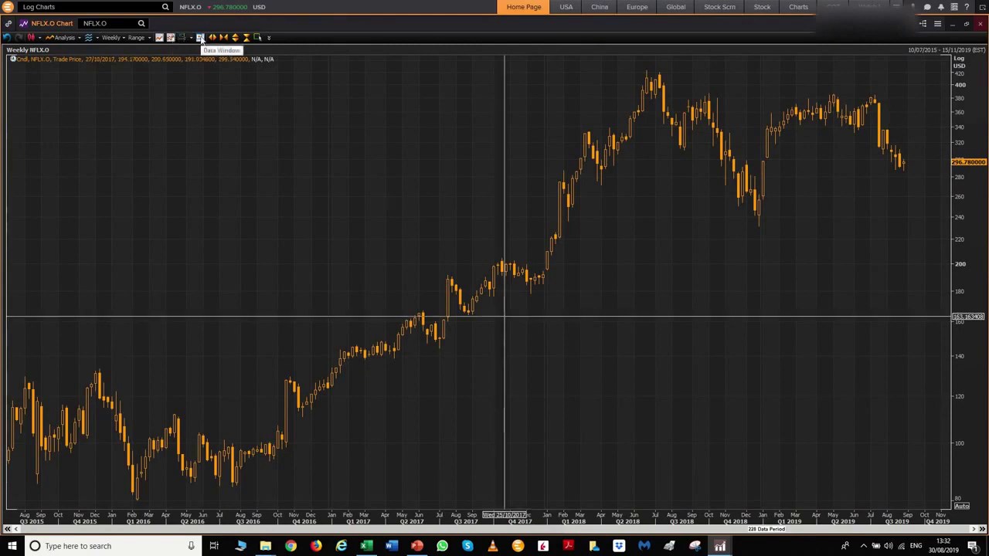
Step: Examine which toolbar buttons can be shown or hidden for the chart
click(269, 38)
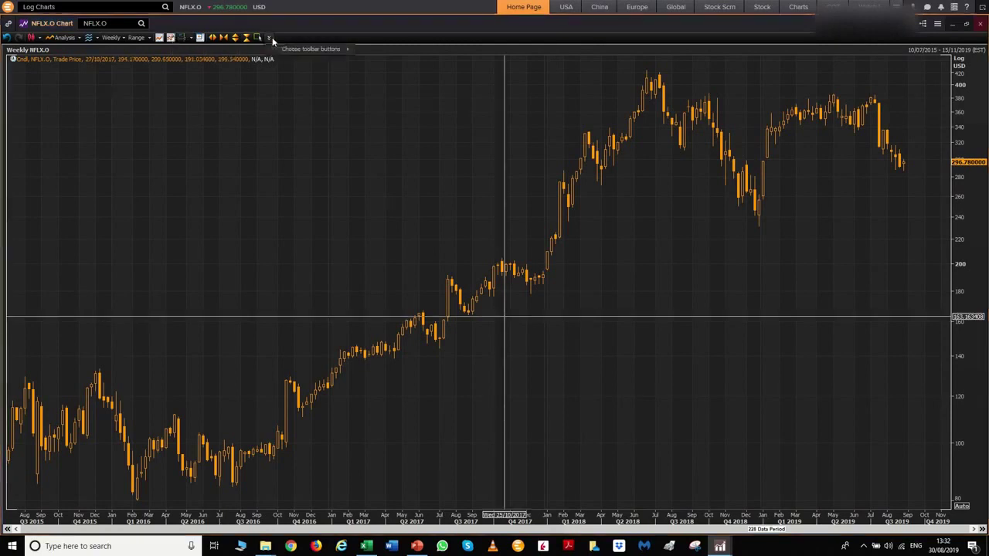
mouse_move(277, 48)
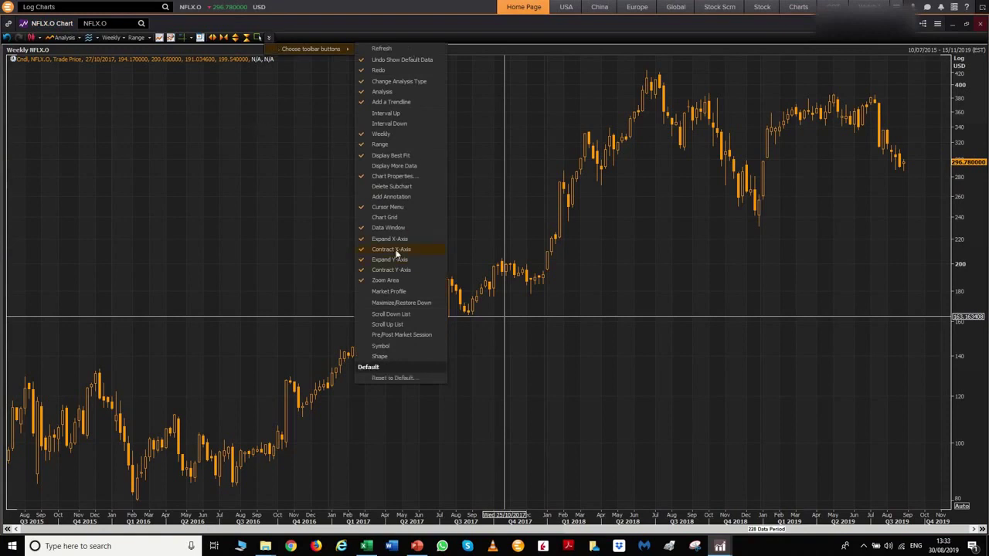
click(205, 140)
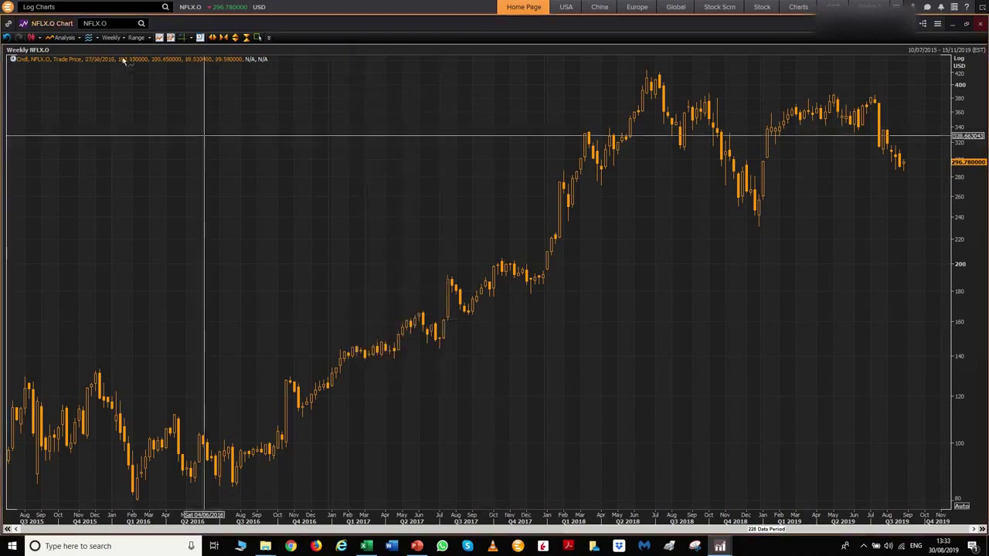
Step: Examine the trendline tools and the analysis indicators available for the NFLX.O chart
click(98, 38)
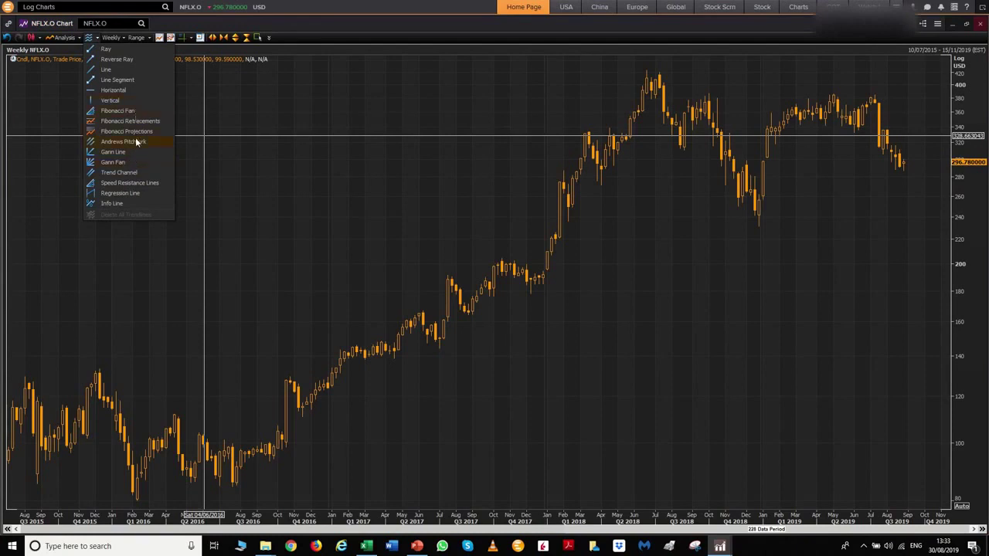
click(78, 45)
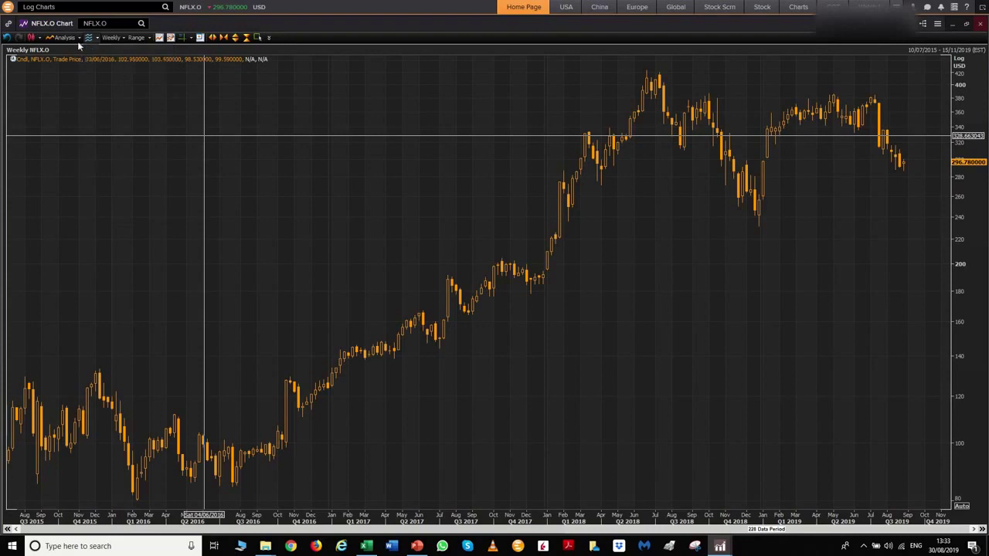
click(71, 37)
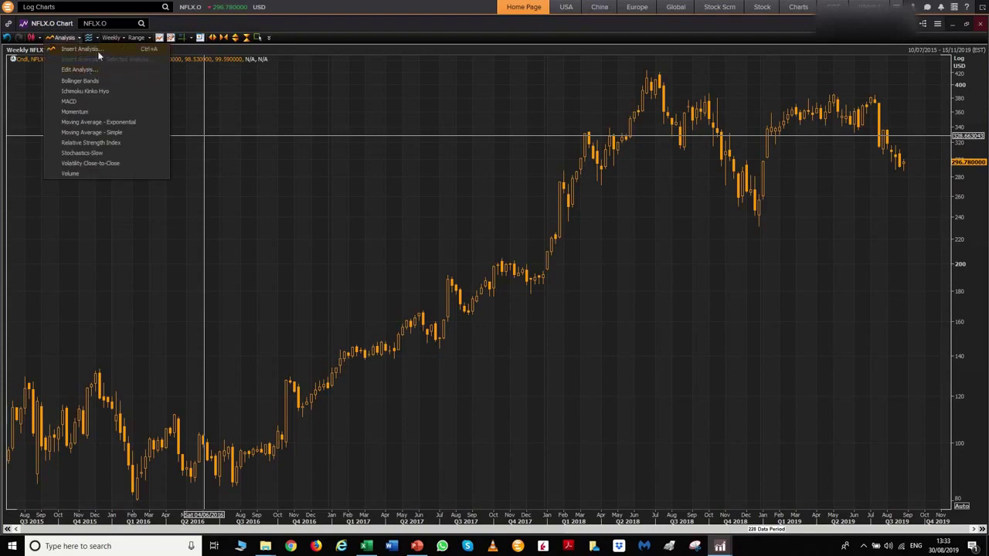
click(89, 69)
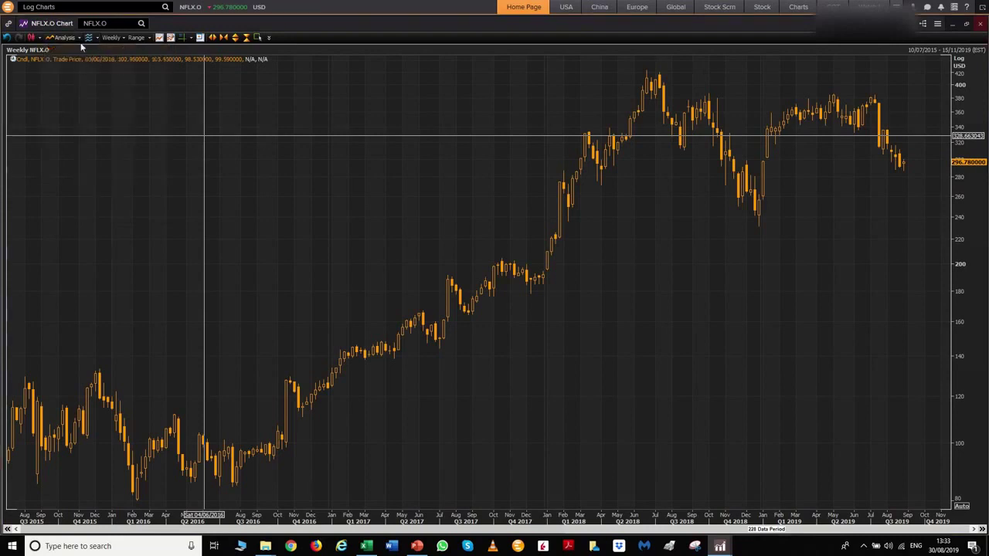
Step: Examine the Insert Analysis list and its General, Display, Level Lines, Event Markers and Equity Adjustments settings without adding an analysis
drag(421, 278, 417, 176)
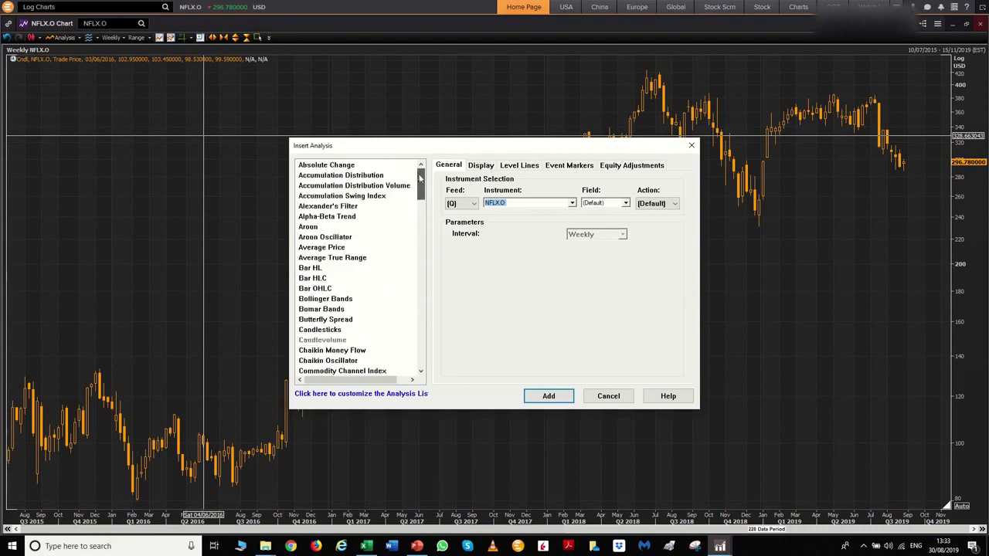
mouse_move(421, 180)
mouse_down()
mouse_move(430, 223)
mouse_move(419, 244)
mouse_move(418, 358)
mouse_move(429, 183)
mouse_up()
click(490, 168)
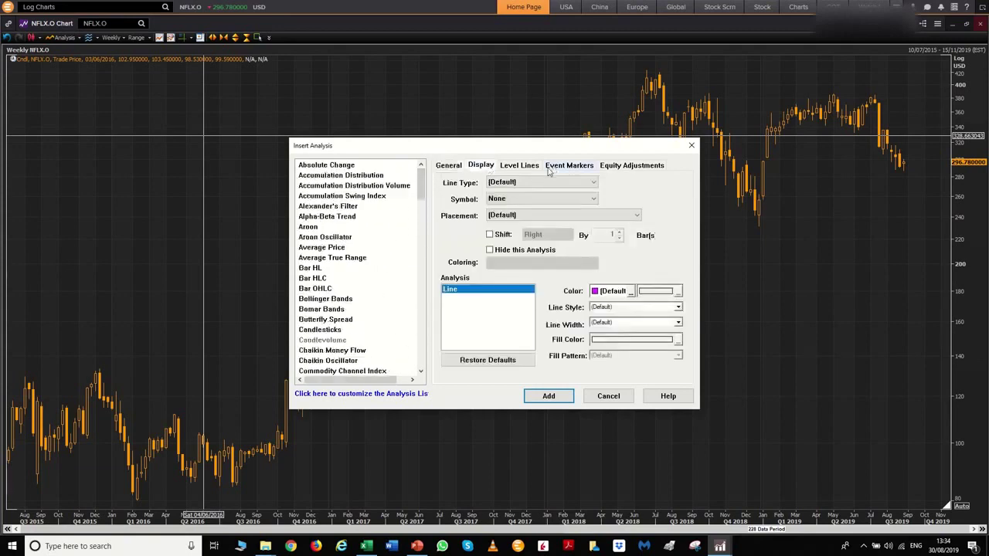
click(552, 170)
click(610, 170)
click(579, 170)
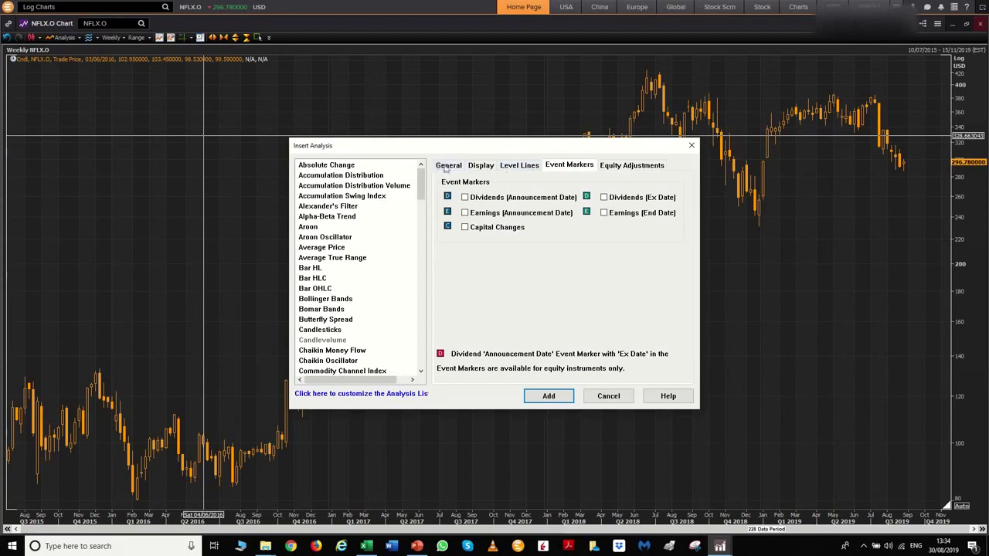
click(446, 167)
click(489, 168)
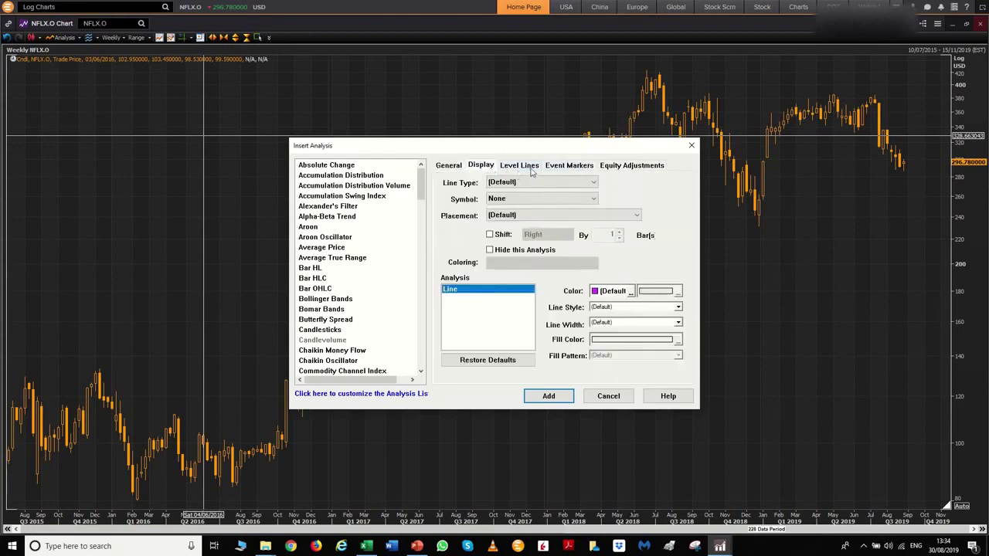
click(531, 169)
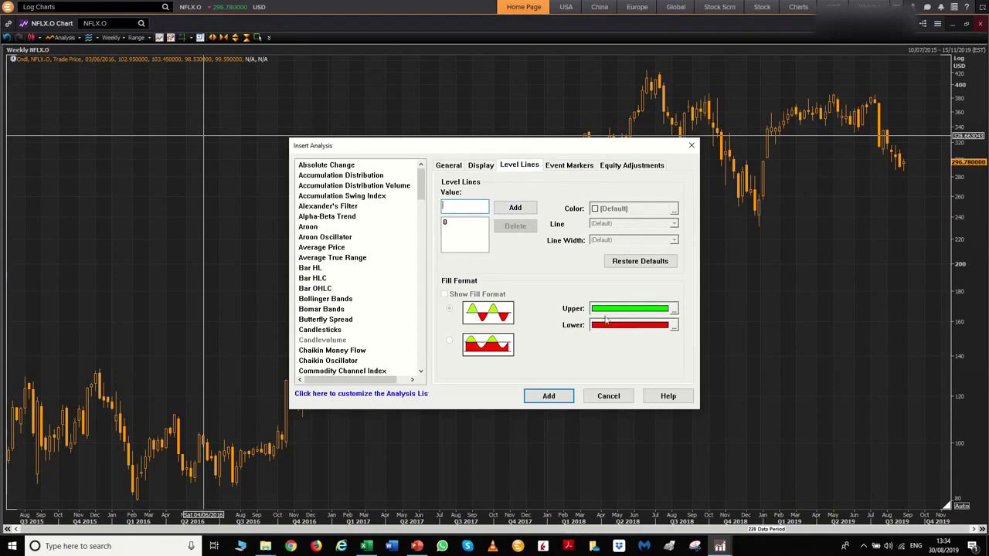
click(567, 165)
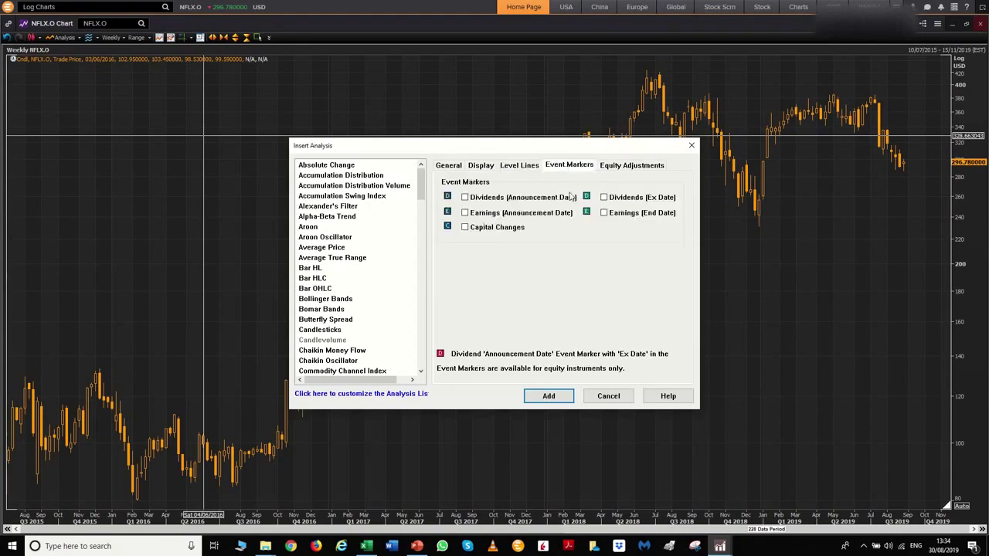
click(634, 165)
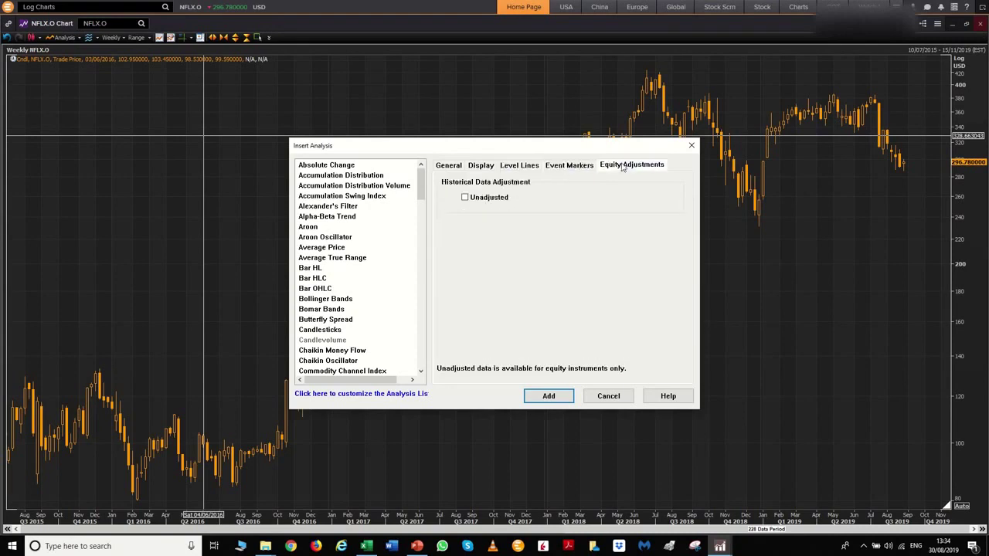
click(691, 146)
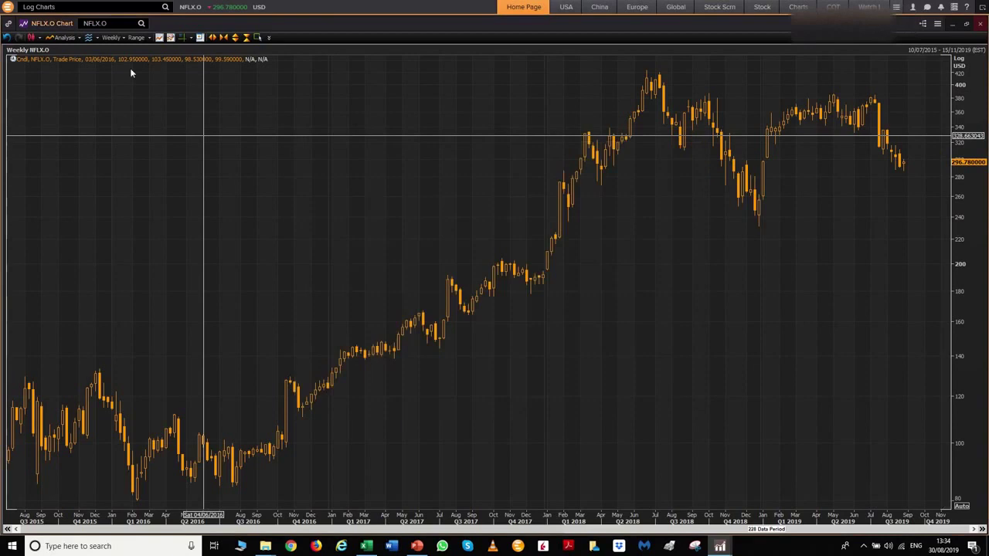
Step: Examine the chart types and toolbar customization available for the NFLX.O chart, keeping the candlesticks
click(37, 39)
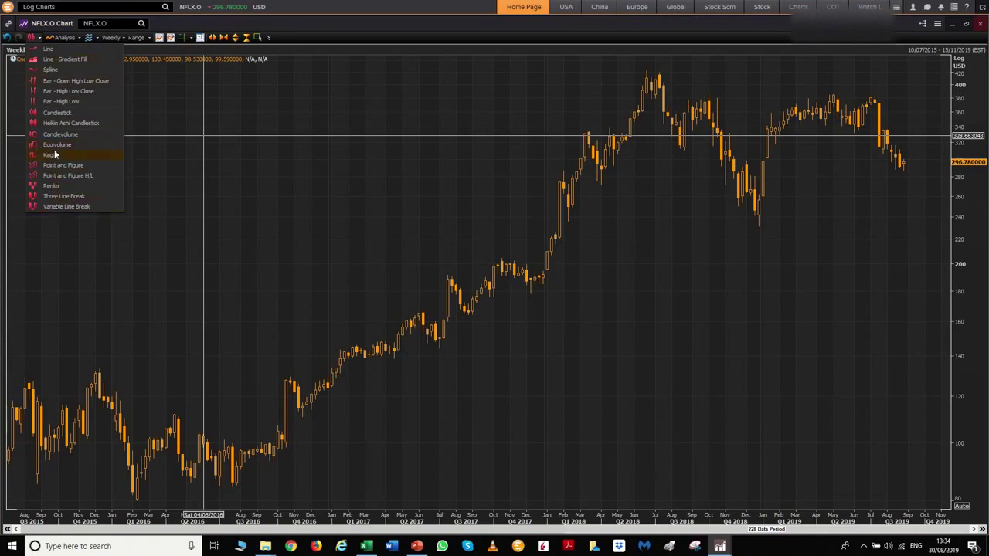
click(77, 92)
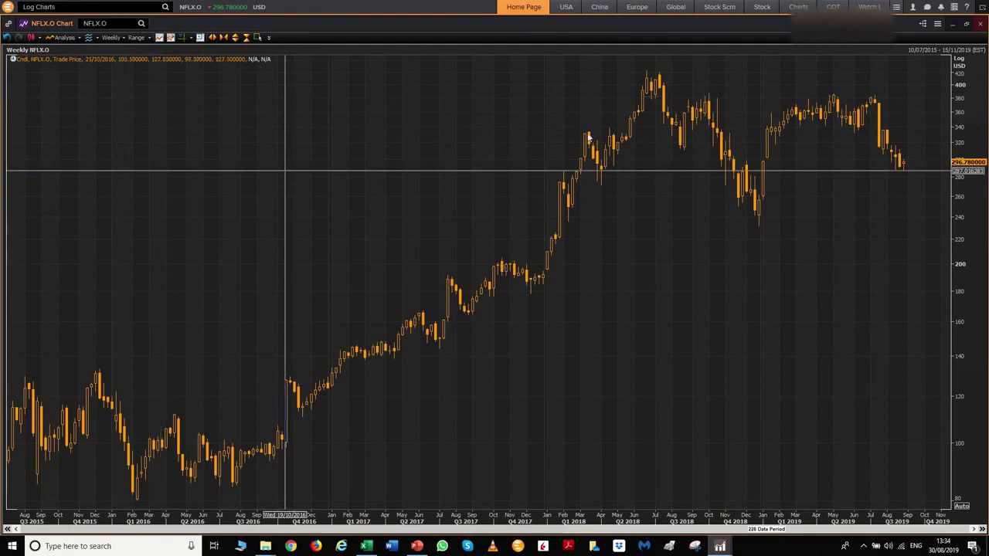
click(269, 37)
click(270, 39)
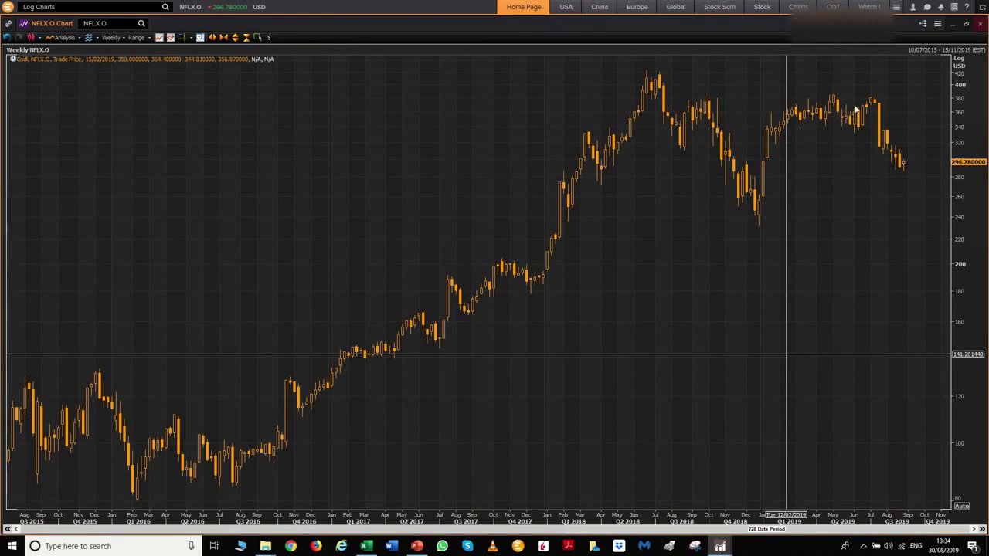
Step: Close the NFLX.O chart, search for "financial cht" and open the Financial Chart (CHTF) result
click(979, 23)
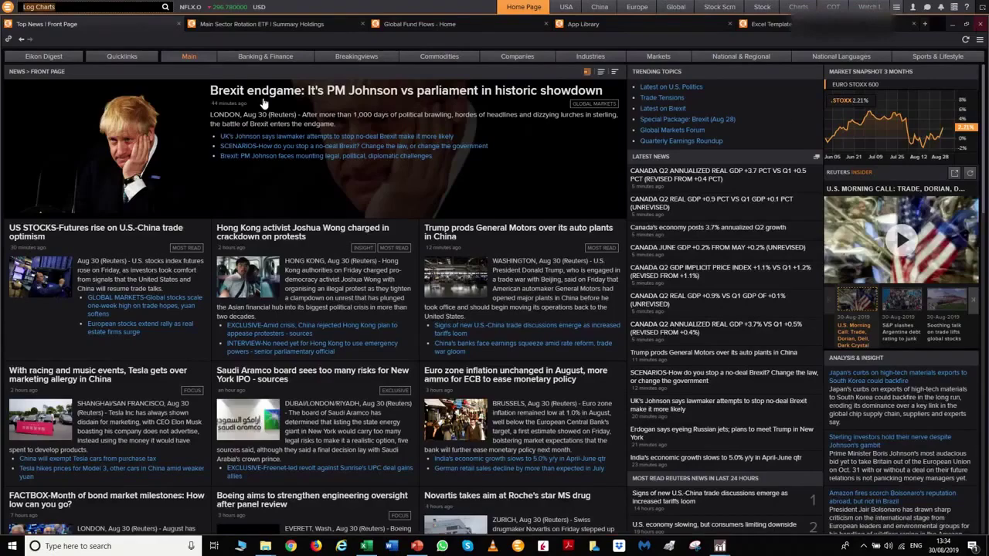
key(BackSpace)
text(fin)
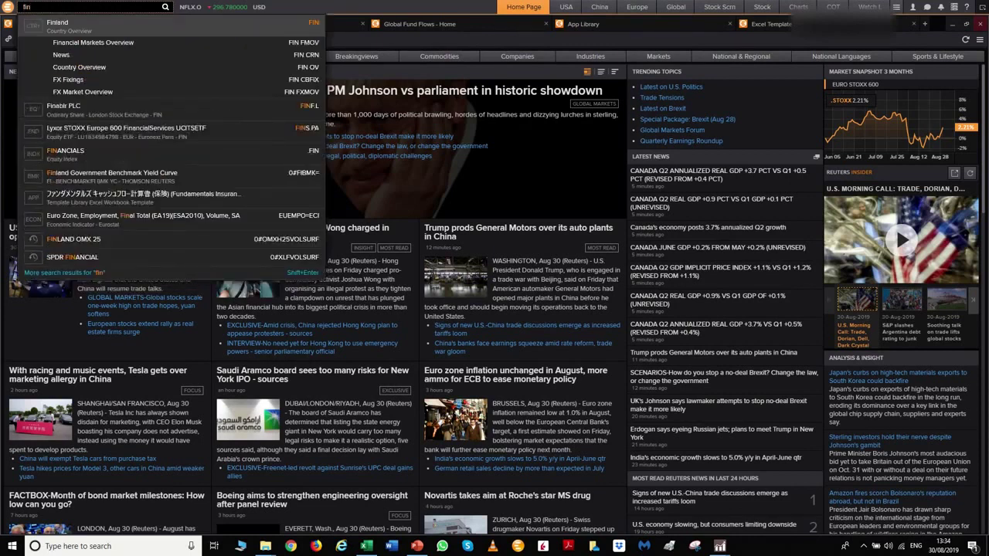
text(ancial)
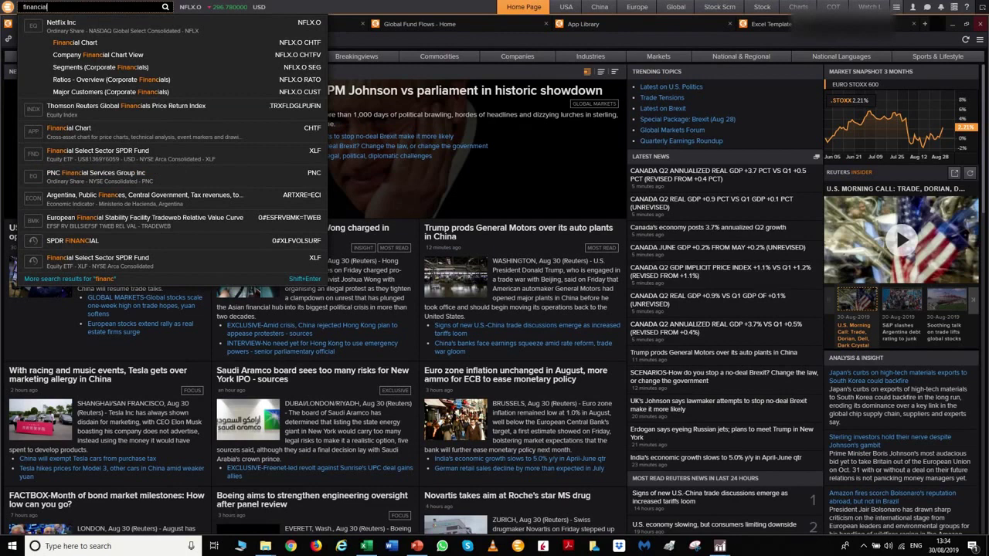
text( cht)
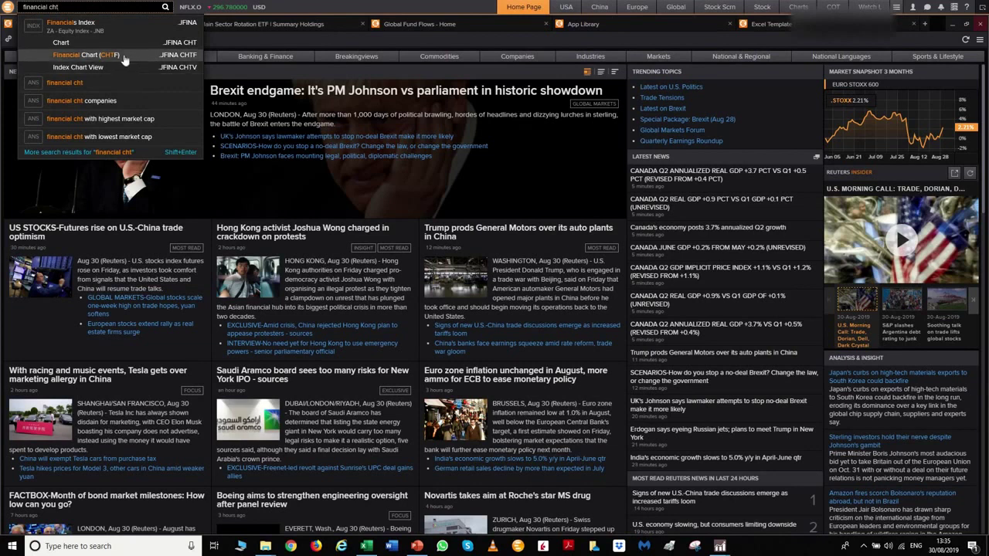
click(129, 61)
click(614, 98)
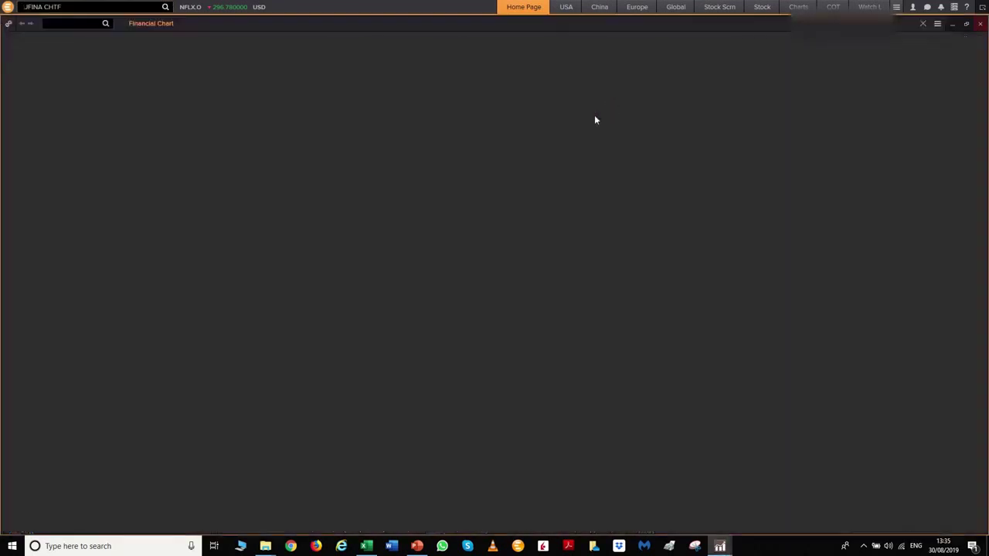
Step: Load the .SPX index into the Financial Chart and set its time range to 20 years
click(66, 67)
text(SPX)
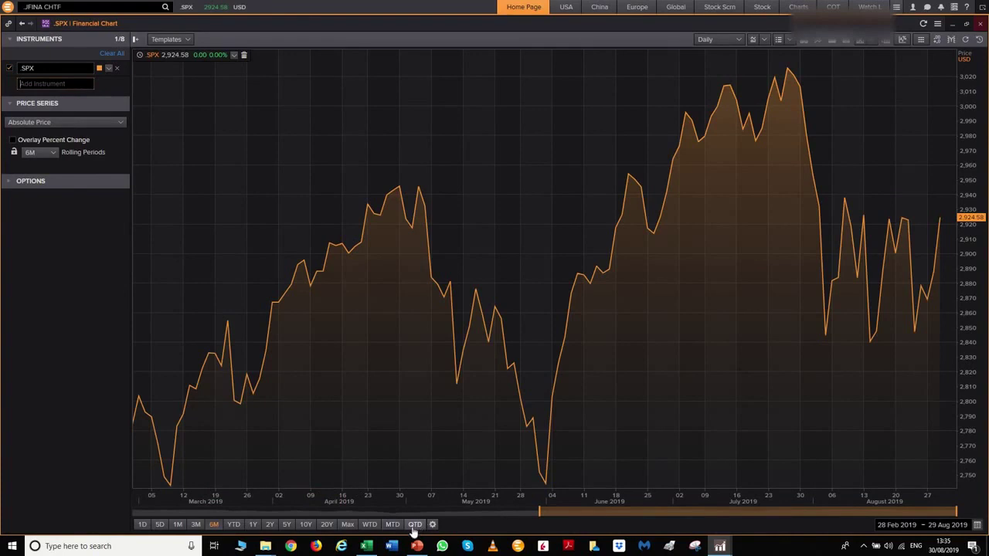
click(348, 525)
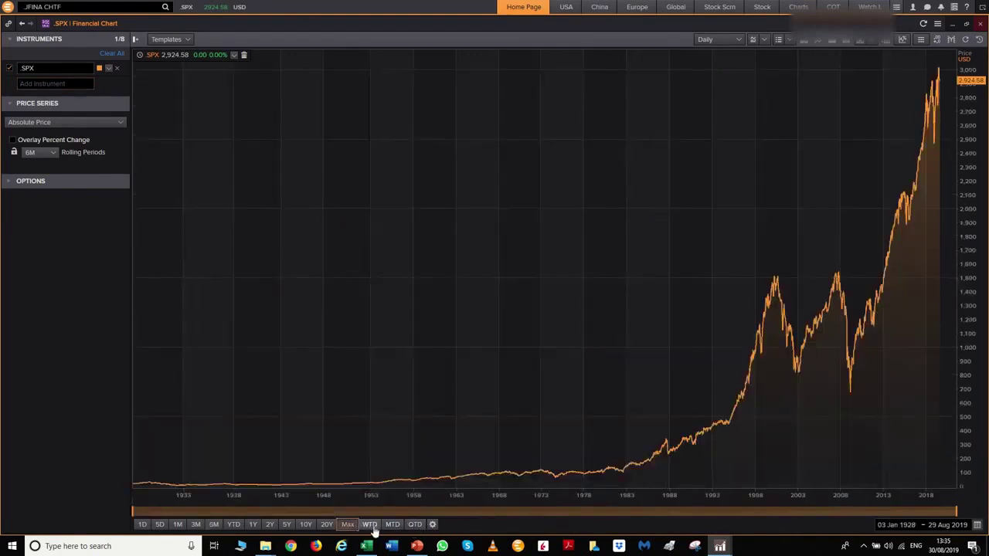
click(326, 525)
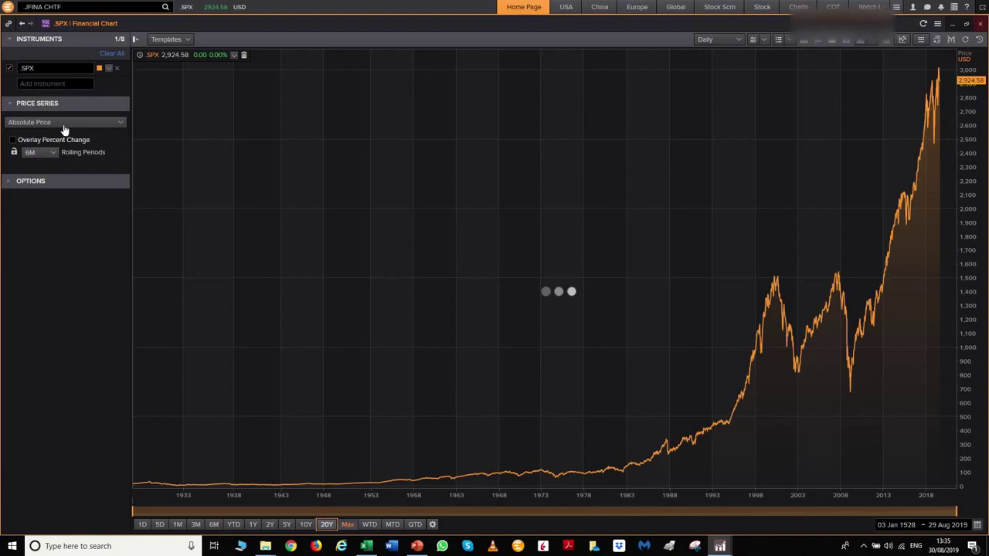
Step: Add the Industrial Select Sector SPDR Fund (XLI) as a second instrument on the .SPX chart
click(35, 84)
text(xli)
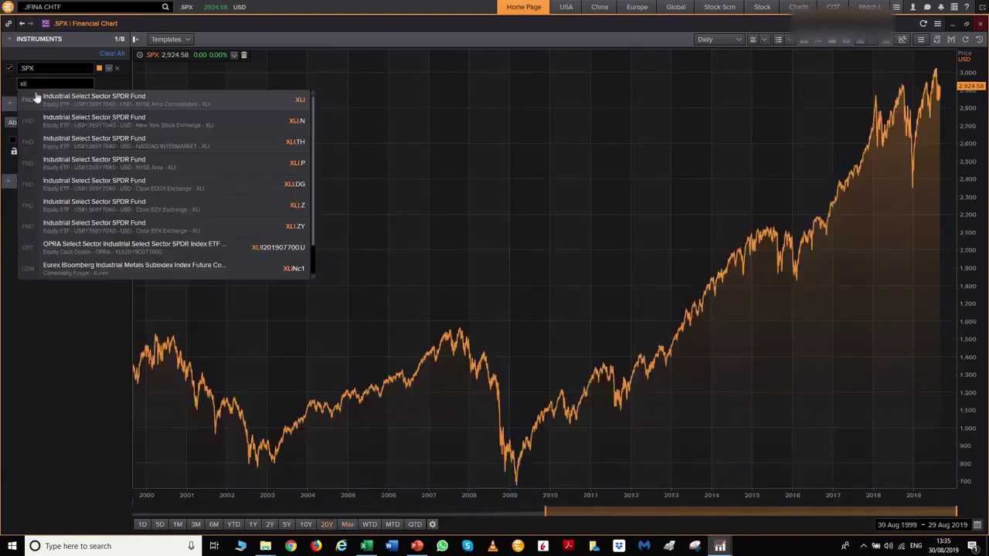
click(57, 105)
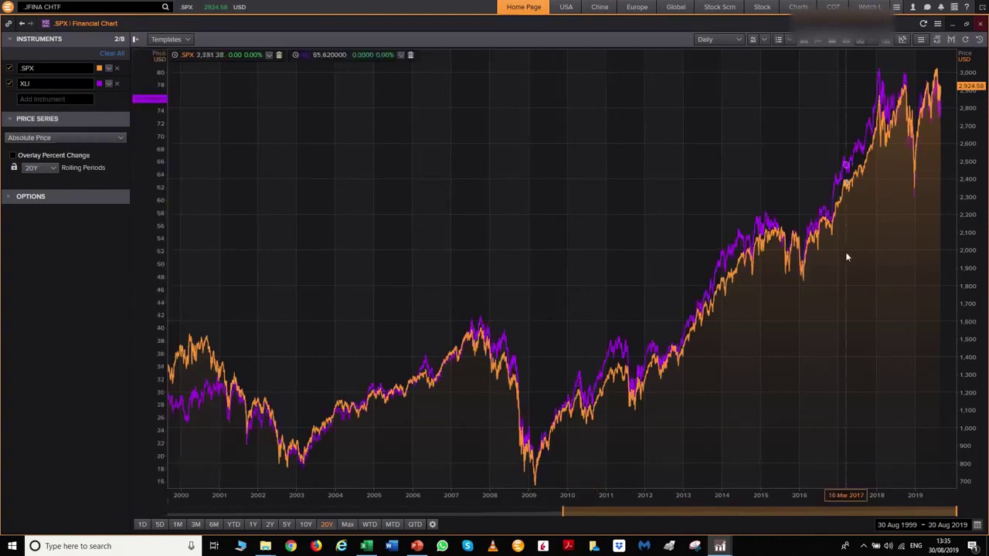
Step: Switch the price series to Relative Performance and enable XLI in place of .SPX in the instrument list
click(57, 140)
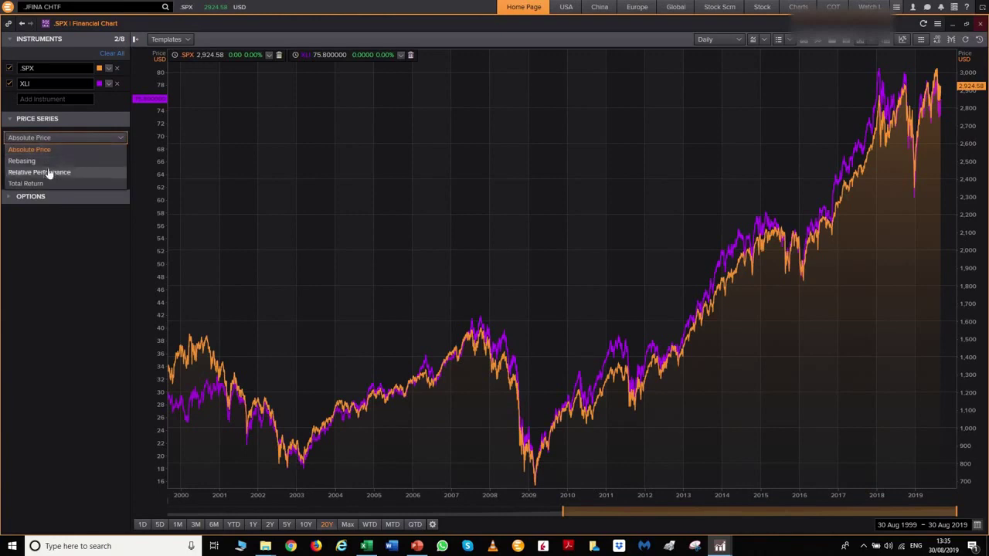
click(49, 173)
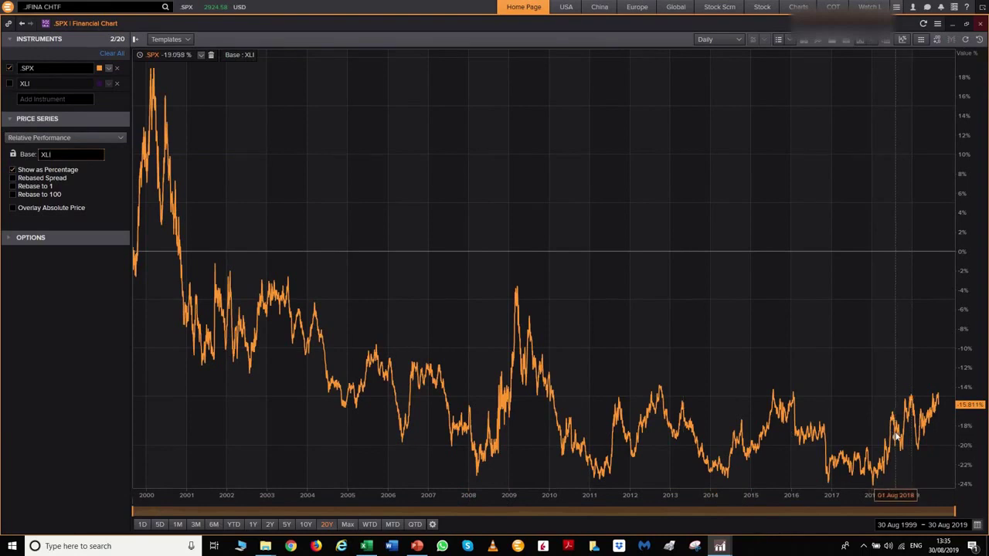
click(11, 83)
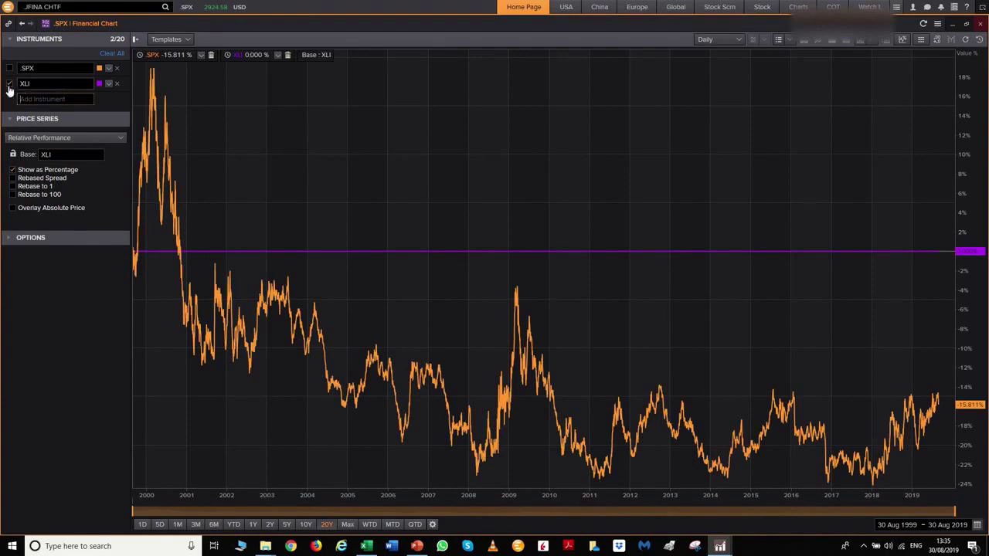
Step: Turn off Show as Percentage and plot .SPX and XLI together as Absolute Price
click(9, 83)
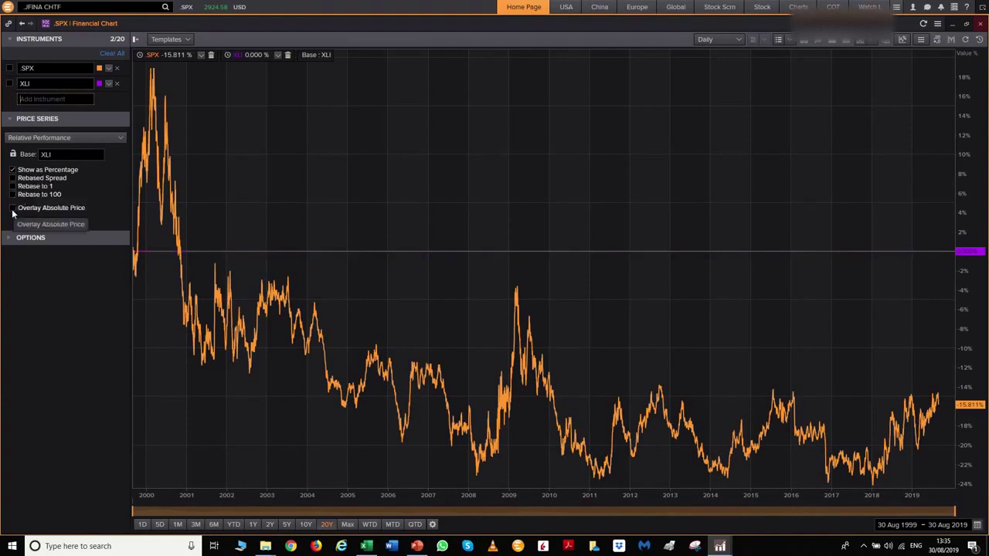
click(12, 169)
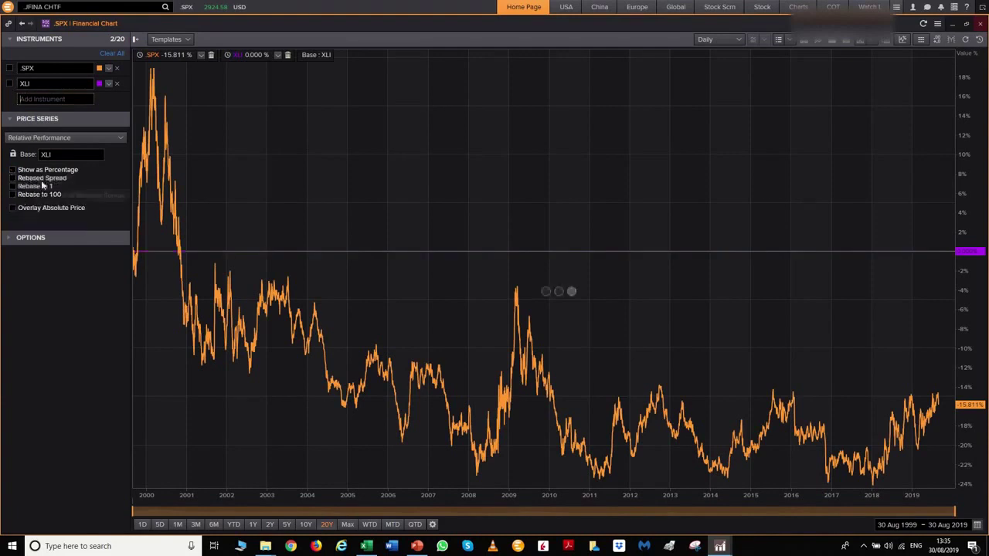
click(49, 139)
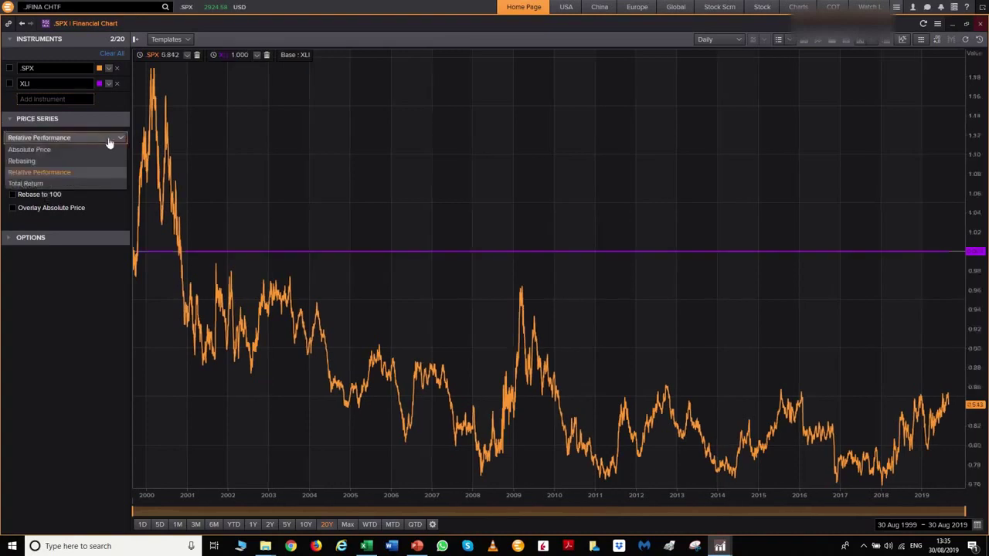
click(65, 150)
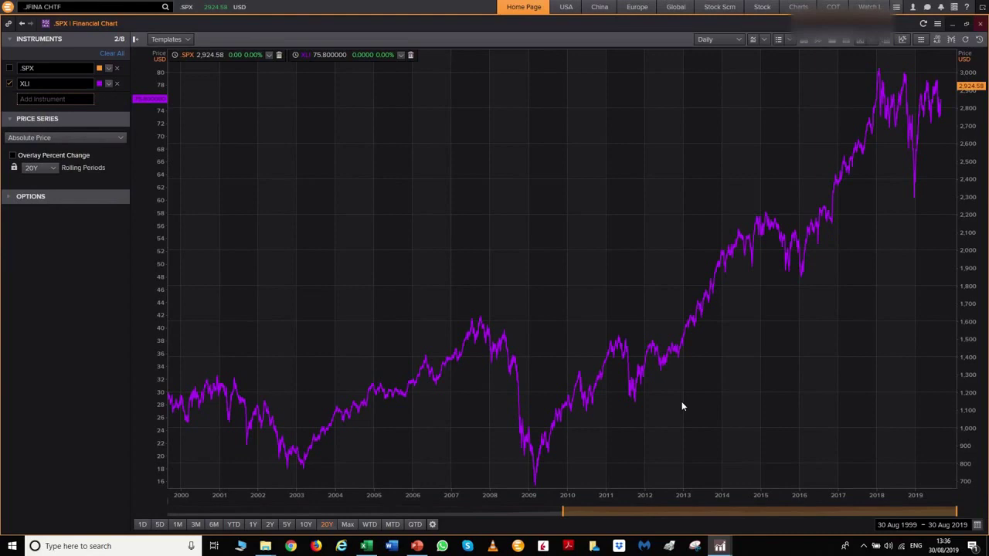
click(9, 68)
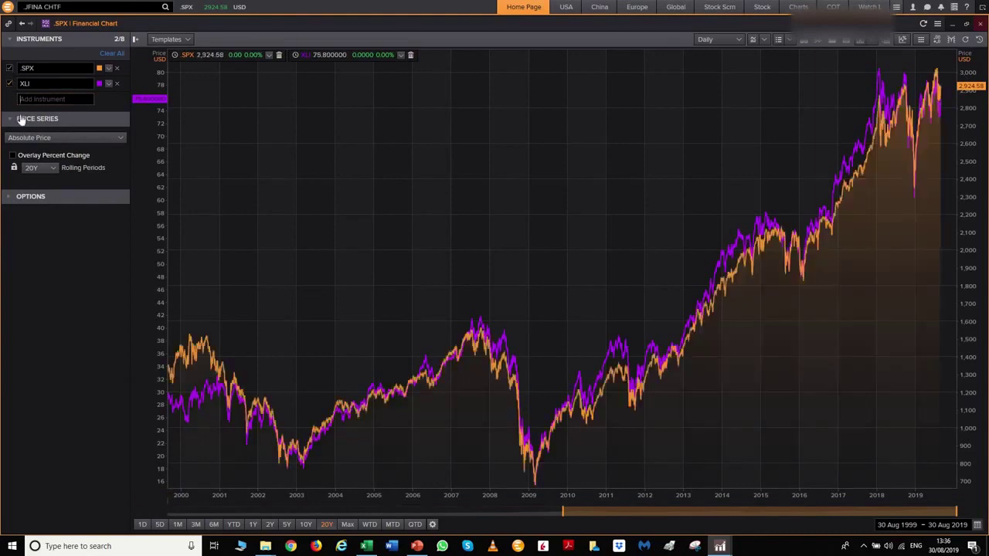
Step: View .SPX against XLI as Relative Performance, and change the price series to Rebasing with both instruments shown
click(96, 142)
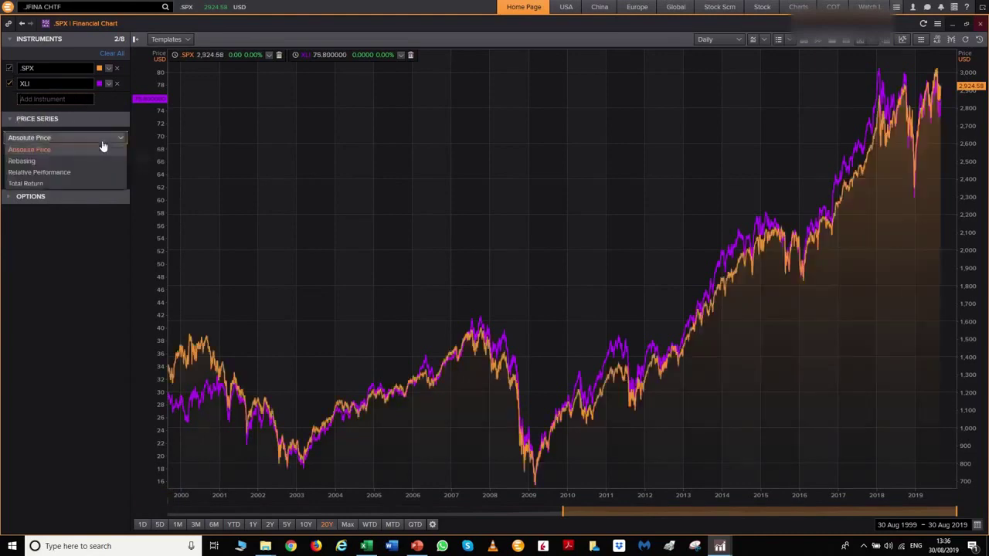
click(42, 172)
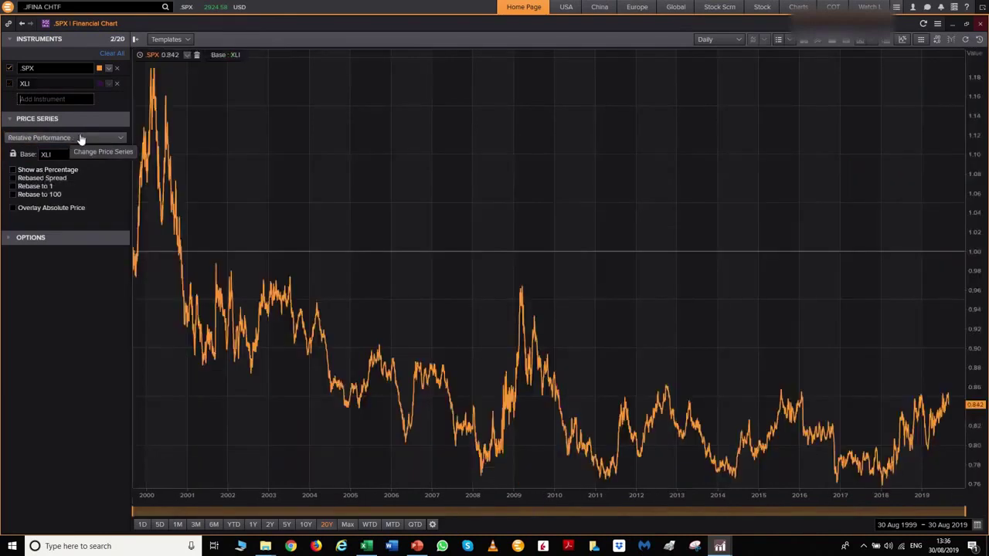
click(69, 139)
click(64, 162)
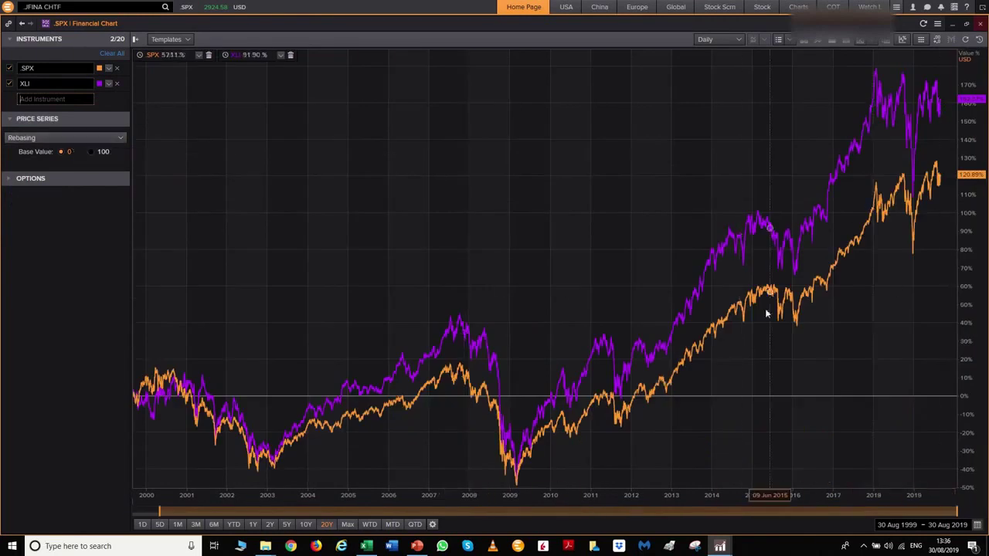
Step: Add the ISM manufacturing index (USPMI=ECI) to the .SPX and XLI chart and switch the price series to Absolute Price
click(50, 100)
text(ism man)
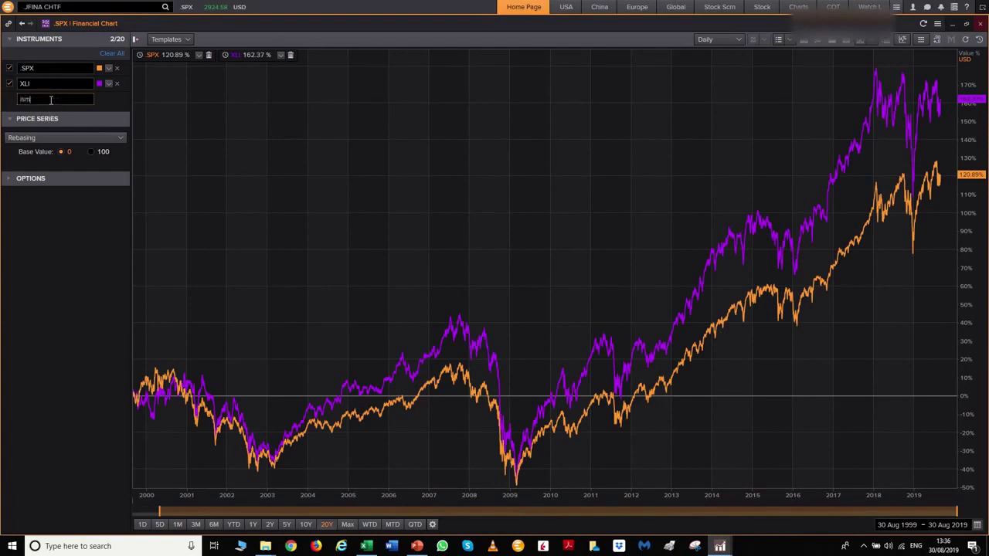
text(ufac)
click(147, 118)
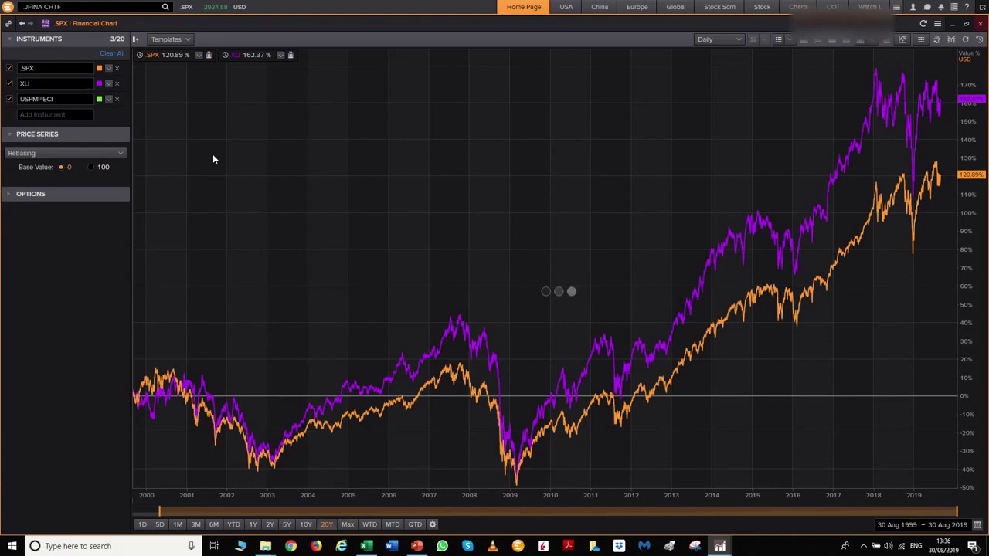
click(62, 153)
click(35, 166)
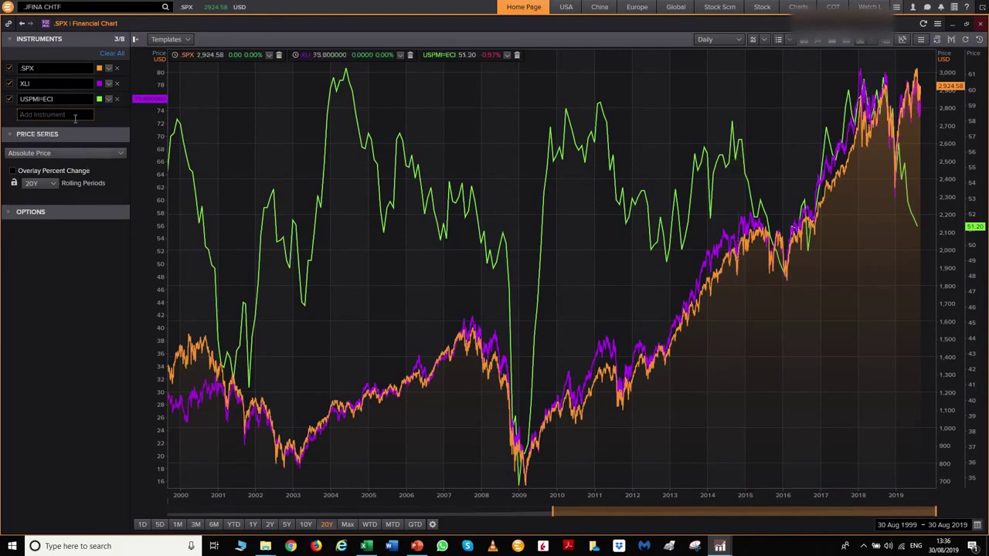
click(61, 68)
click(65, 84)
click(73, 100)
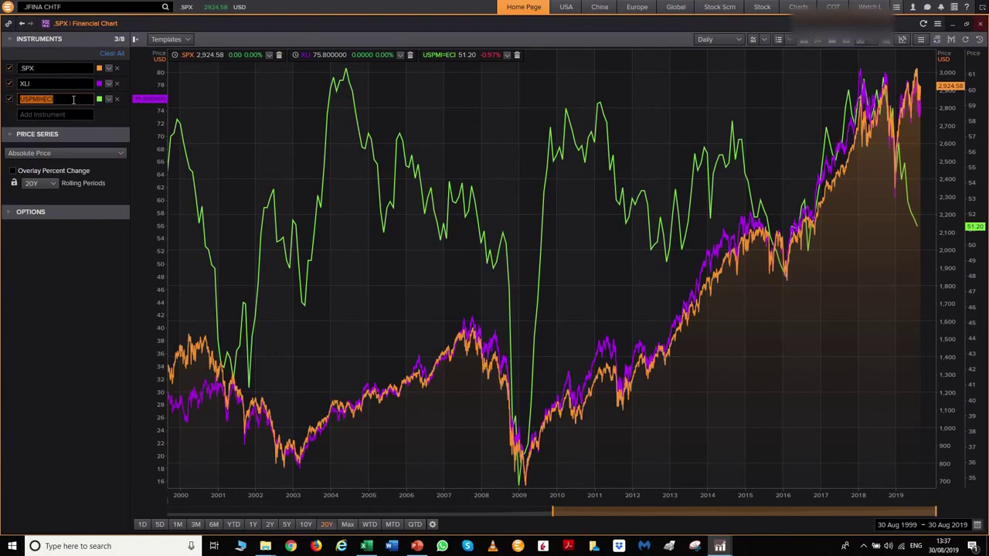
click(71, 97)
click(65, 96)
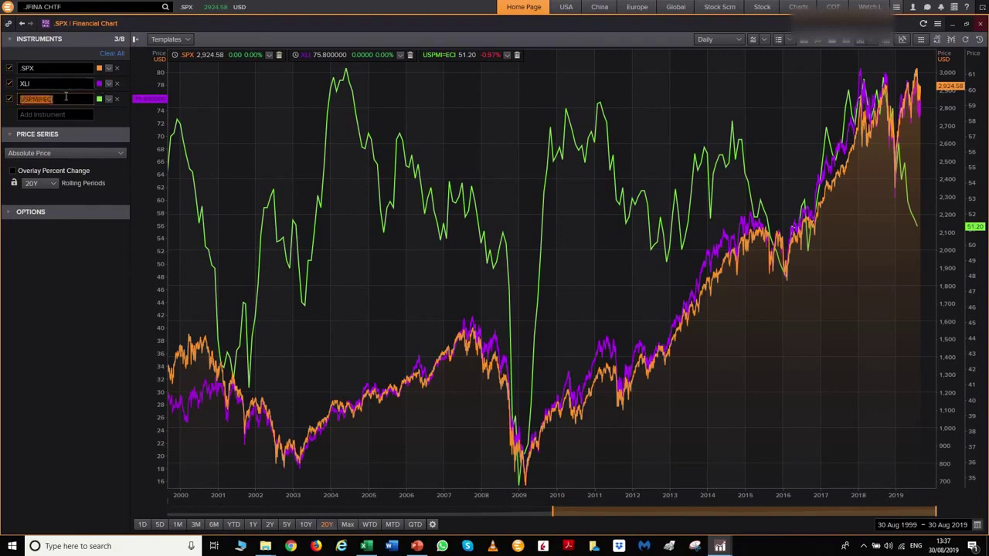
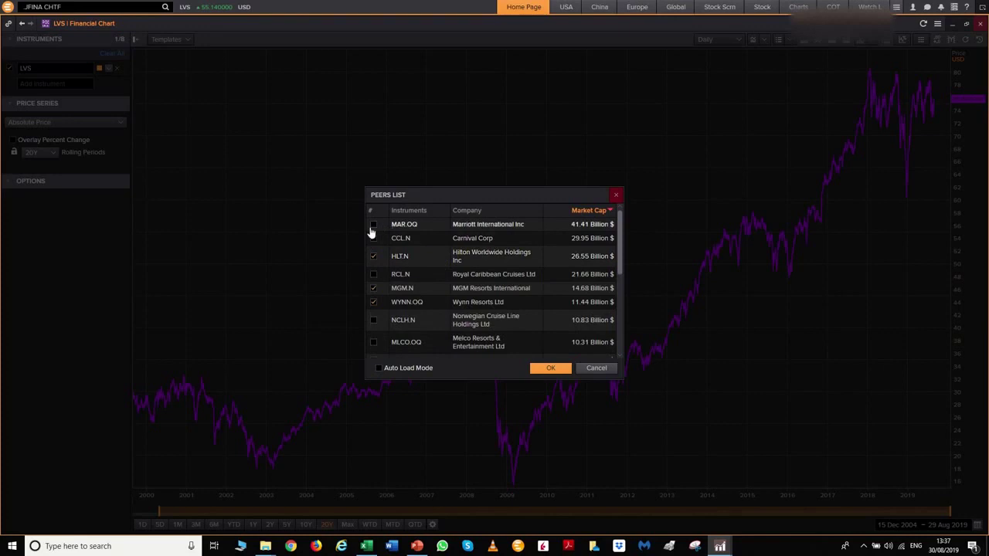
Step: Include MAR.OQ, CCL.N and RCL.N with the preselected LVS peers and add the chosen peers to the chart
click(374, 224)
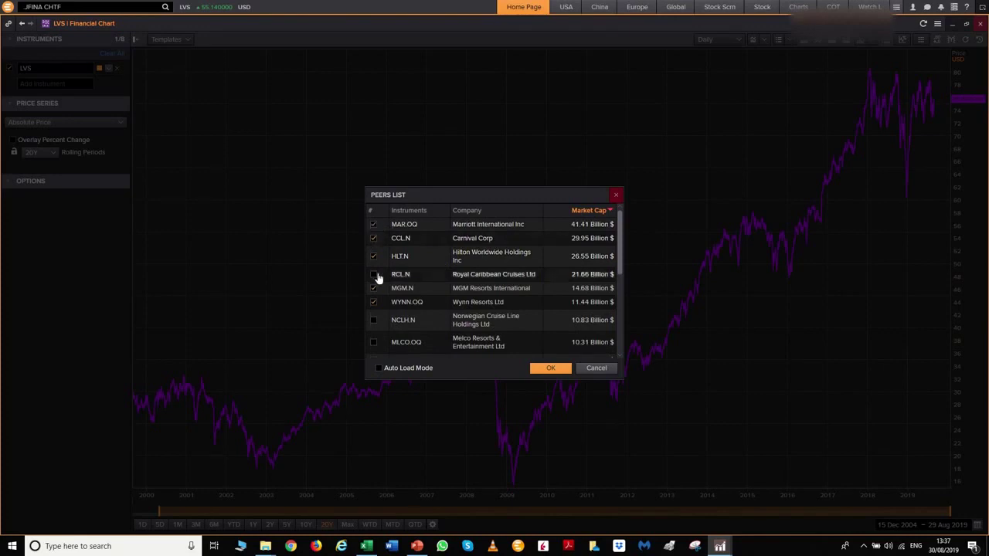
click(373, 274)
click(373, 239)
click(373, 302)
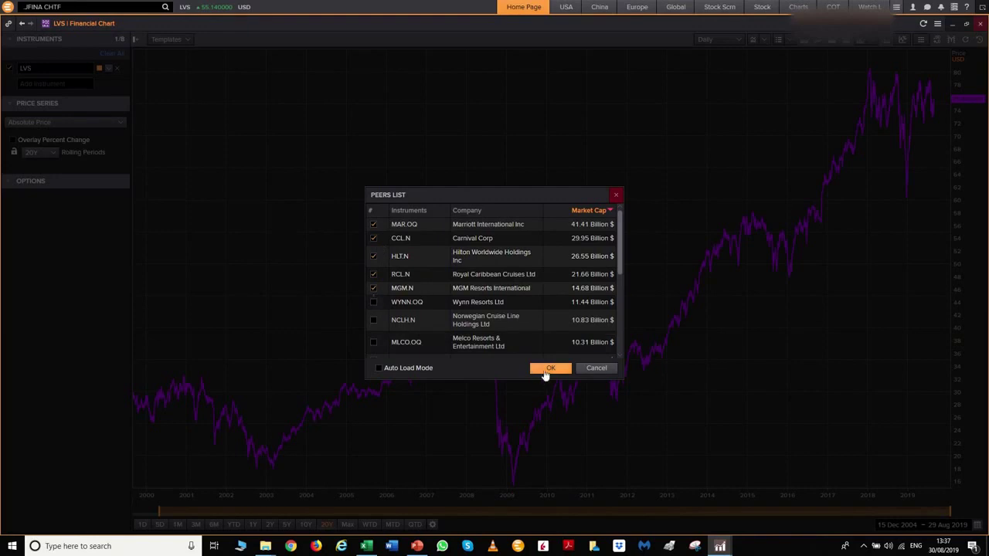
click(373, 302)
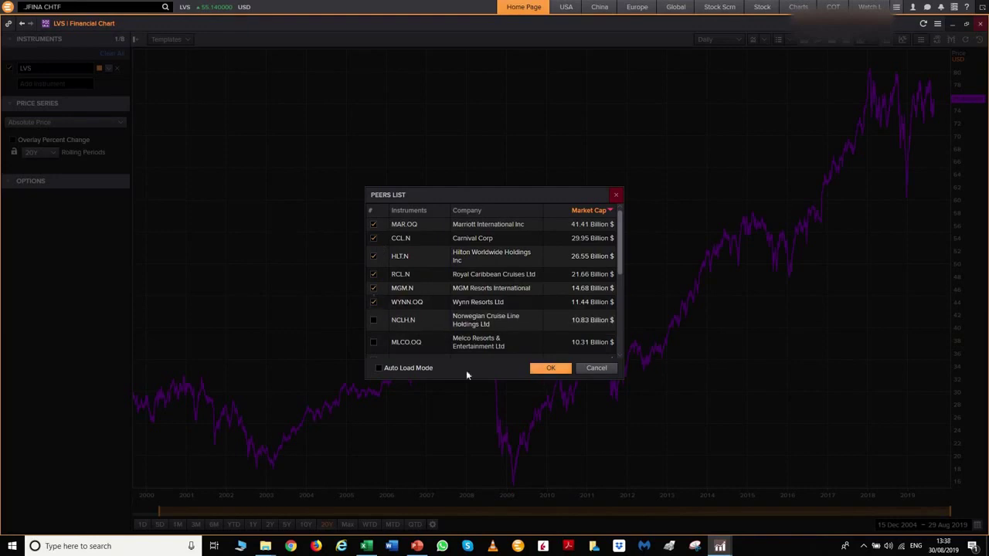
click(543, 369)
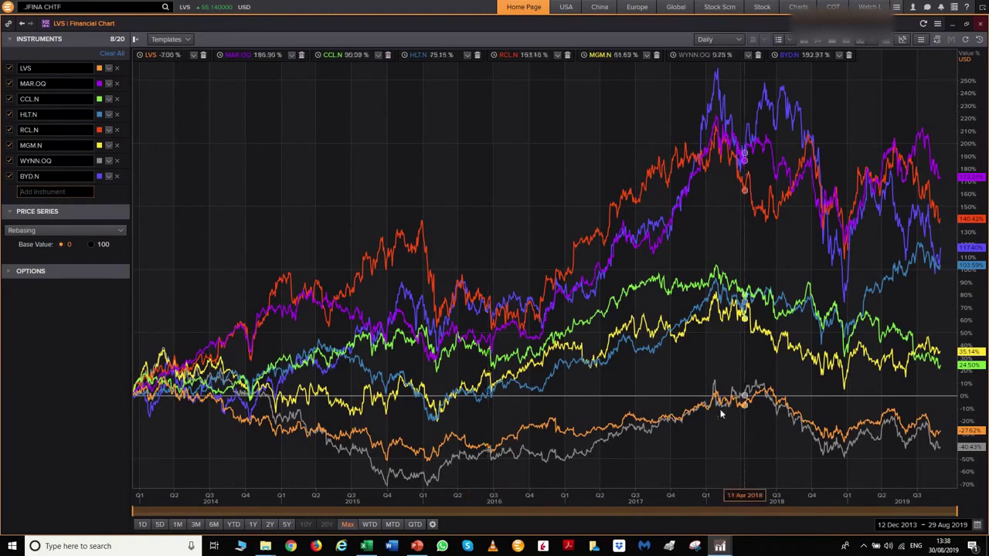
Step: Remove BYD.N, WYNN.OQ and MGM.N from the LVS peer comparison chart
click(117, 176)
click(117, 161)
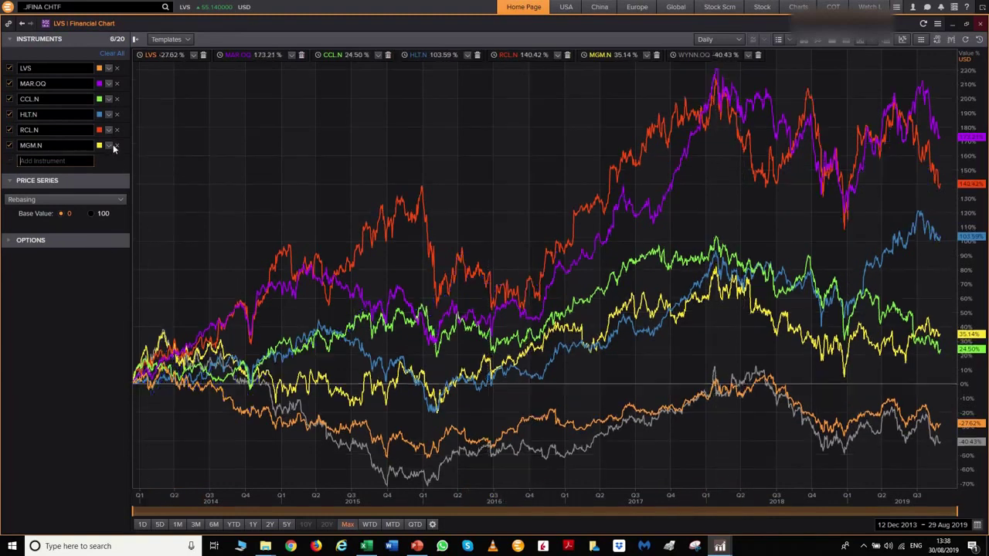
click(117, 145)
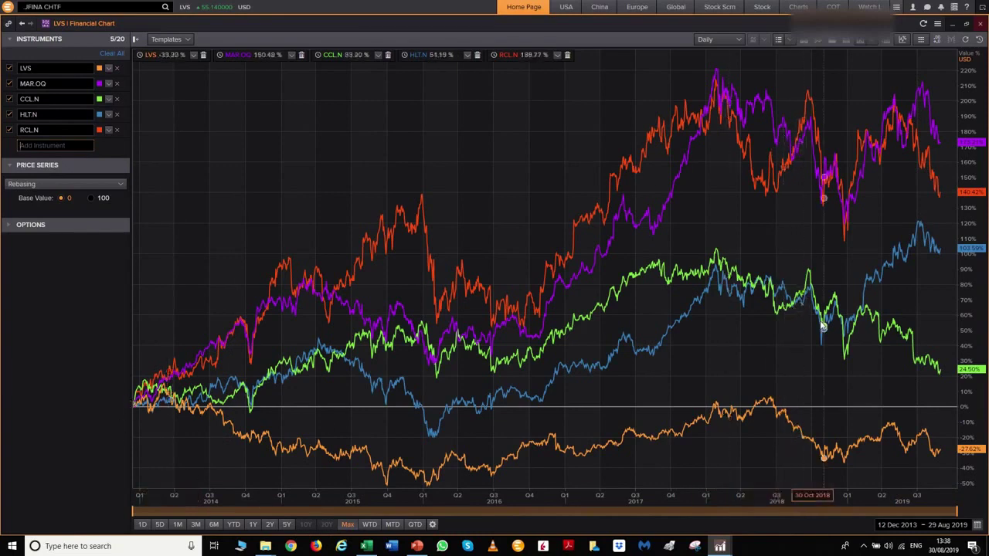
Step: Switch the price series of LVS and its remaining peers from Rebasing to Total Return
click(109, 68)
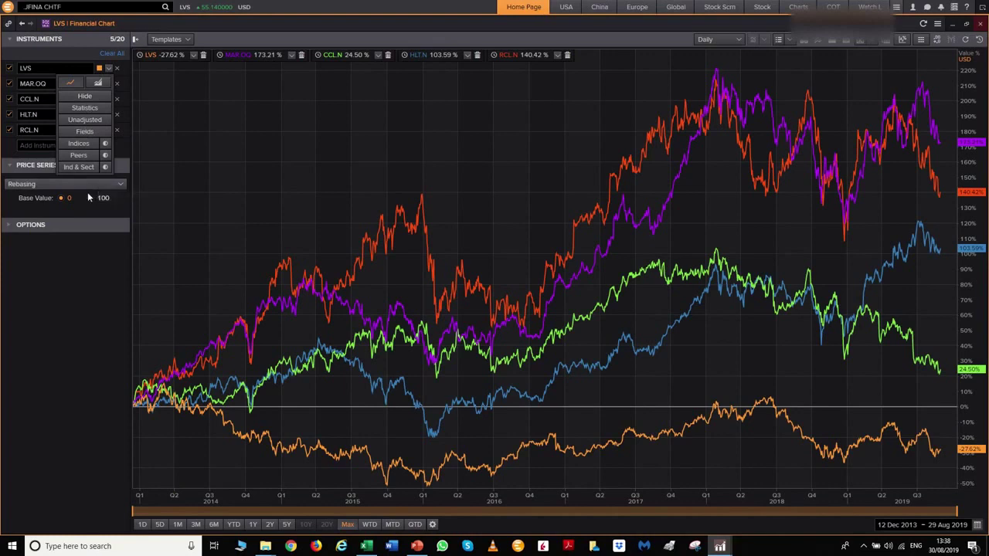
click(66, 255)
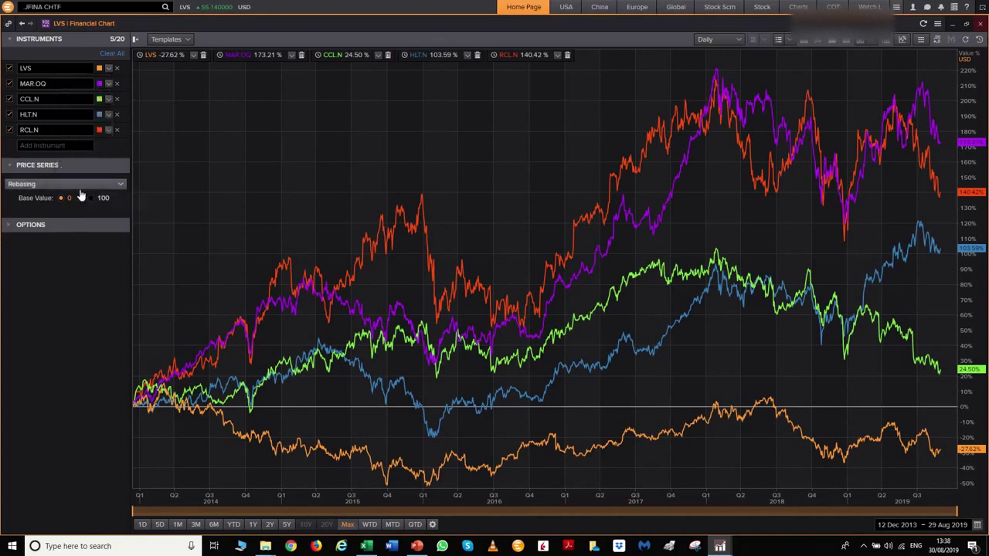
click(84, 189)
click(43, 228)
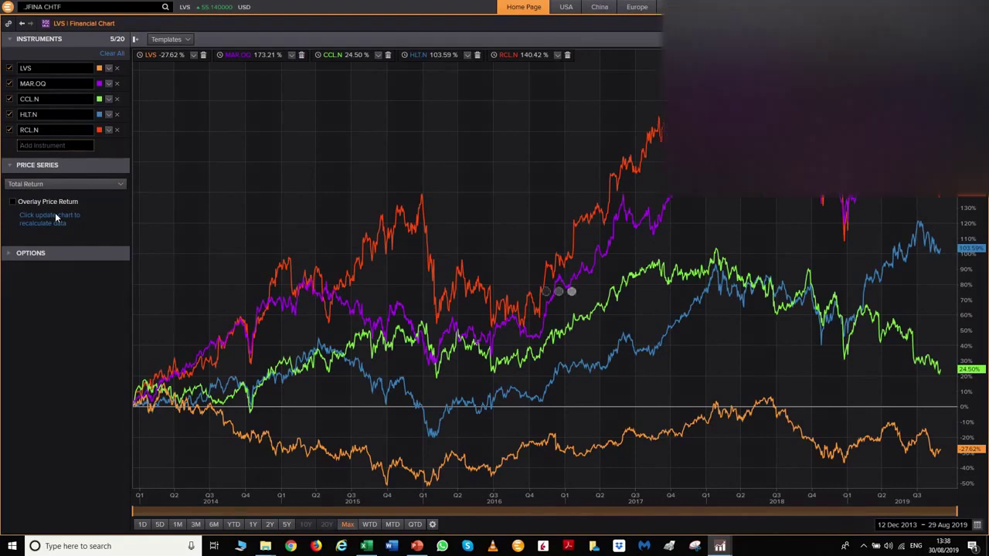
click(69, 185)
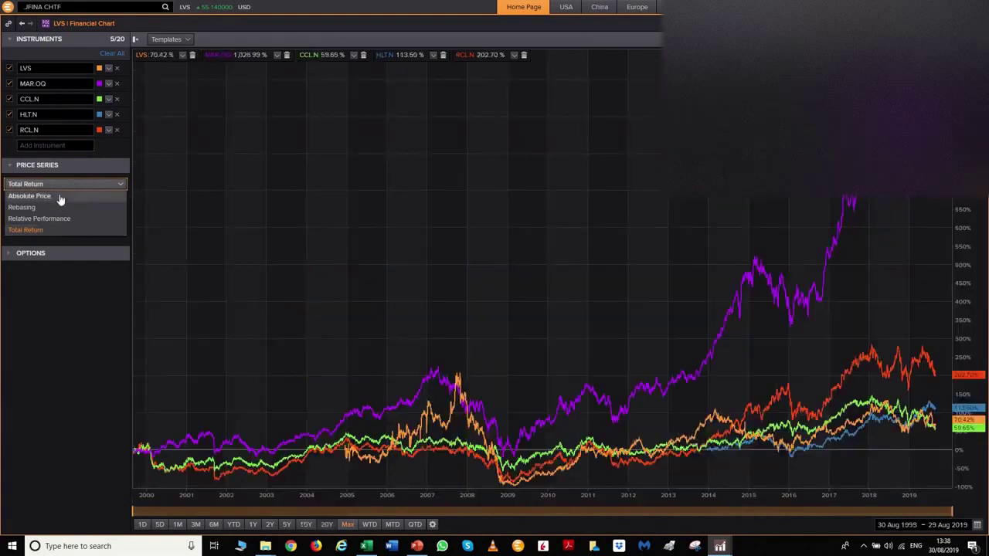
click(638, 178)
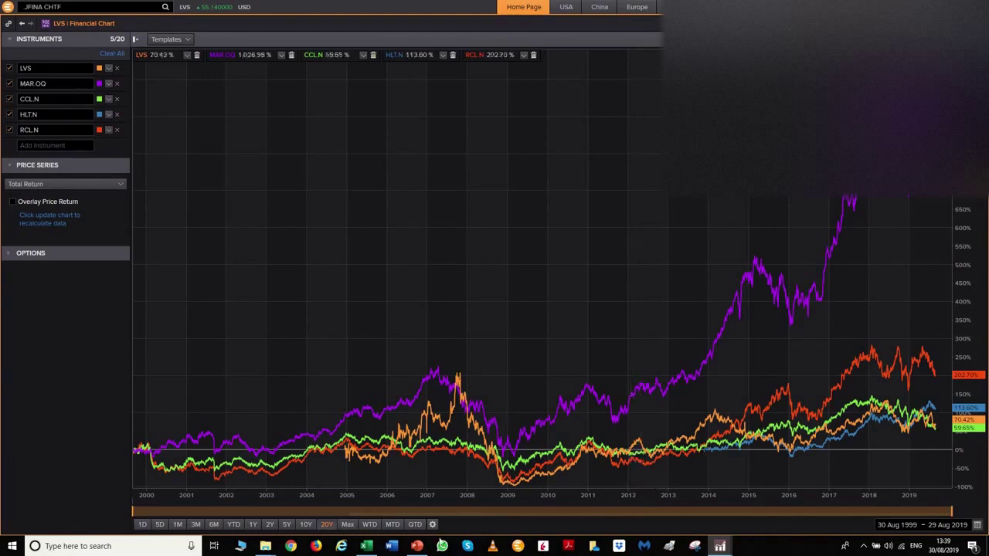
Step: Switch to the blank presentation in PowerPoint
click(417, 546)
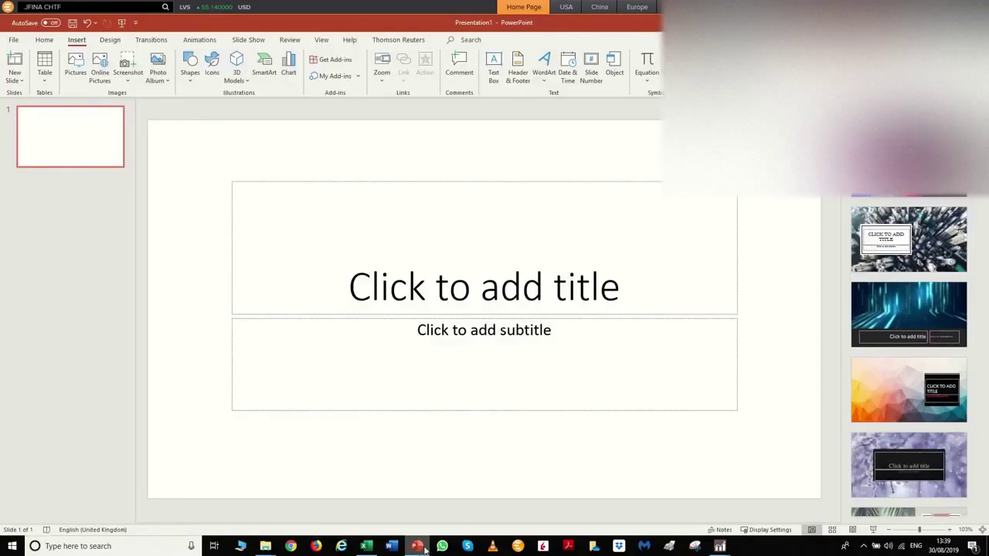